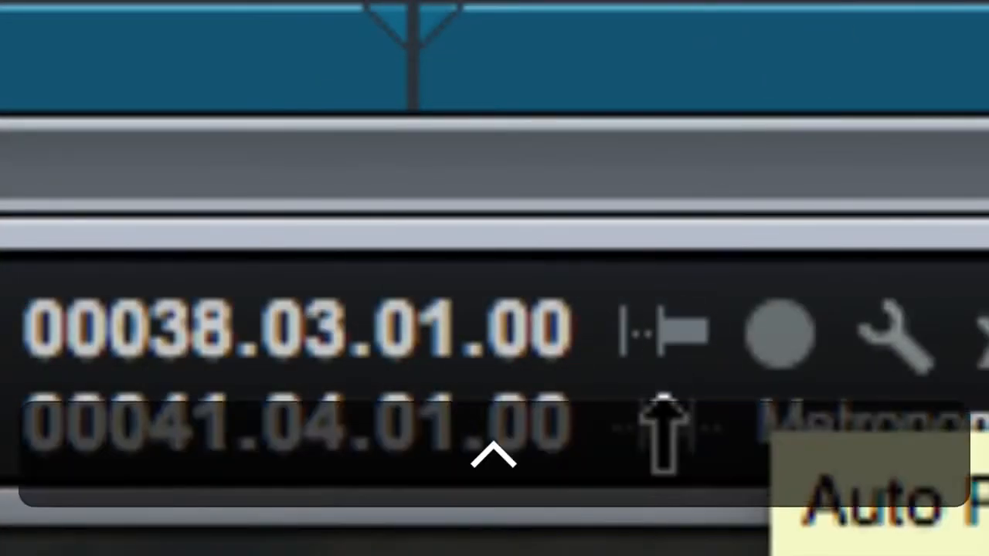
# Step: Turn on Auto Punch for recording on the X Vox track
pyautogui.scroll(-8, 663, 432)
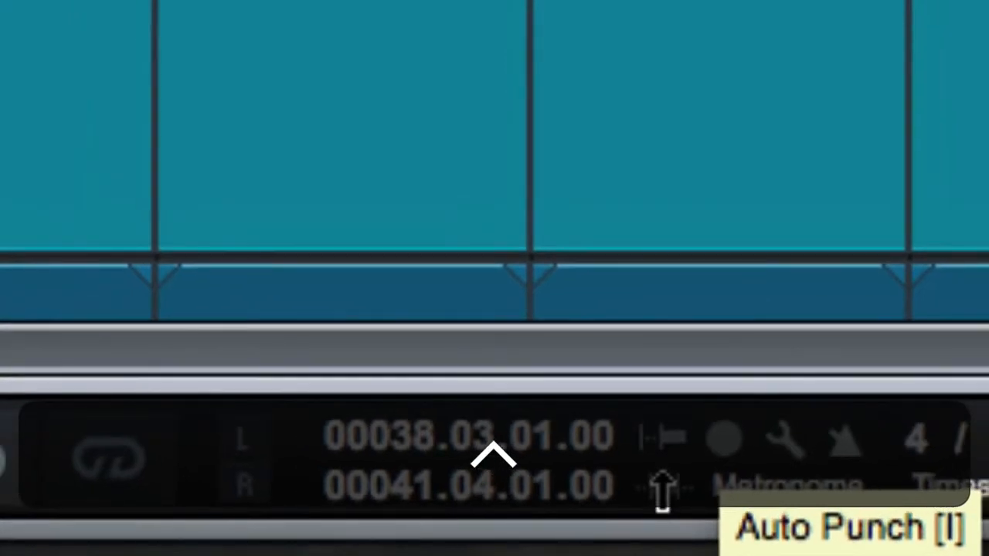
pyautogui.scroll(-6, 663, 489)
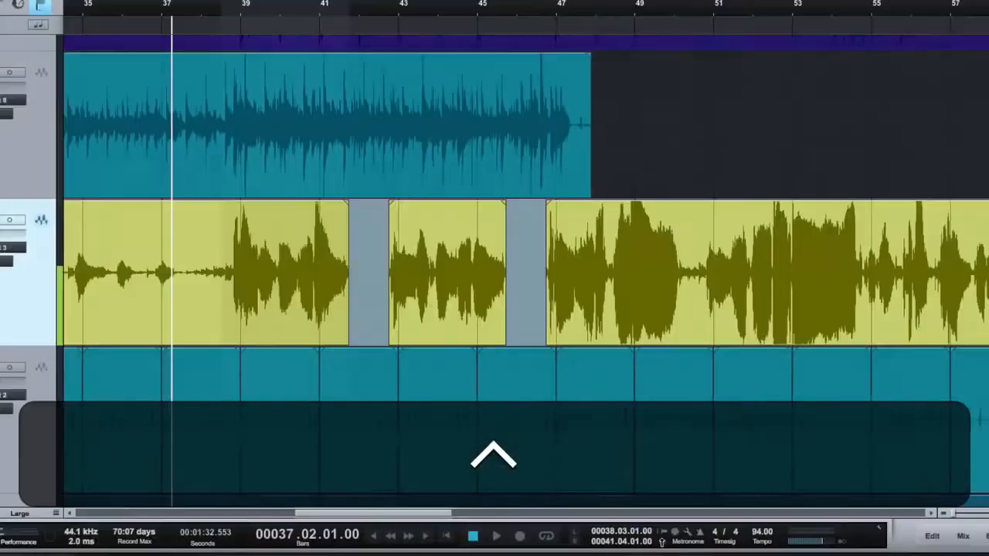
pyautogui.press('i')
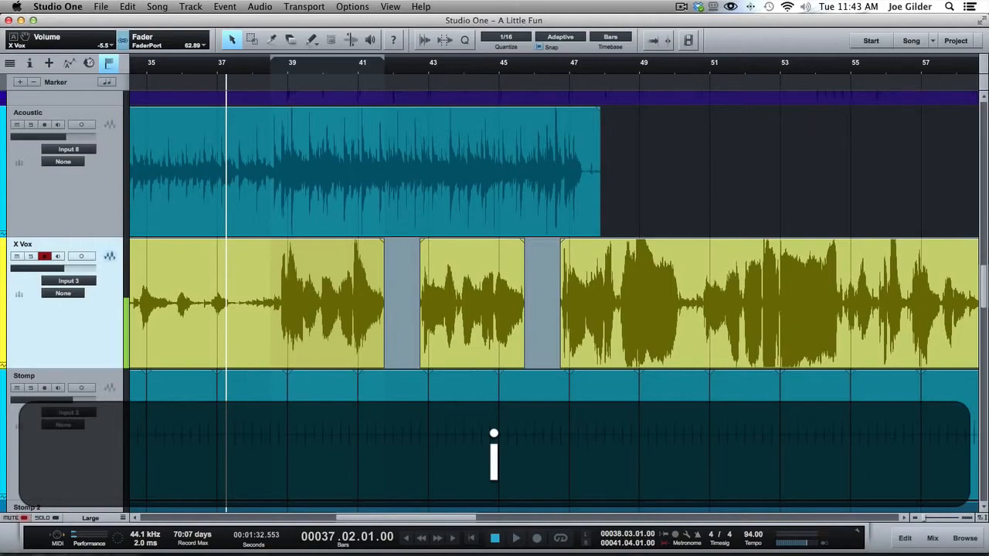
pyautogui.scroll(5, 661, 543)
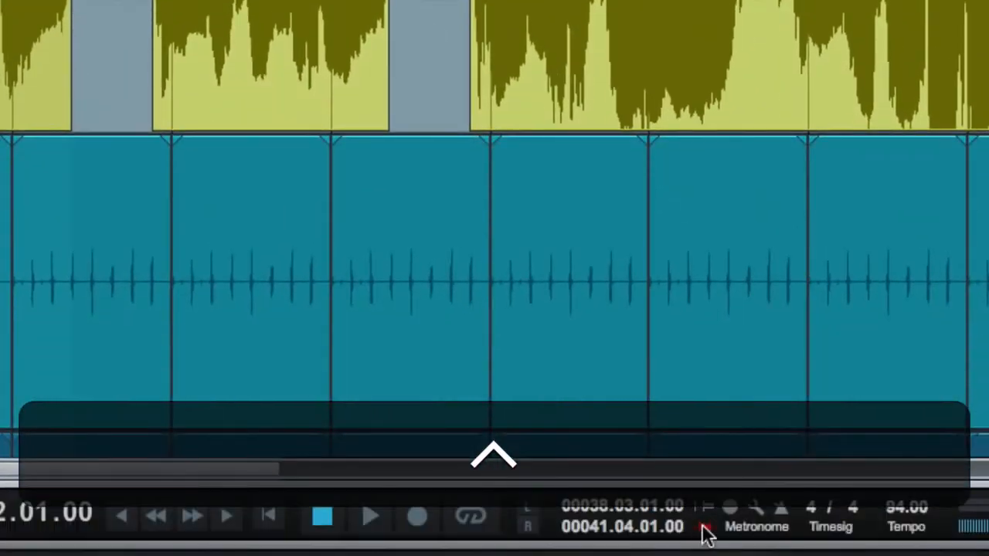
pyautogui.scroll(-5, 370, 296)
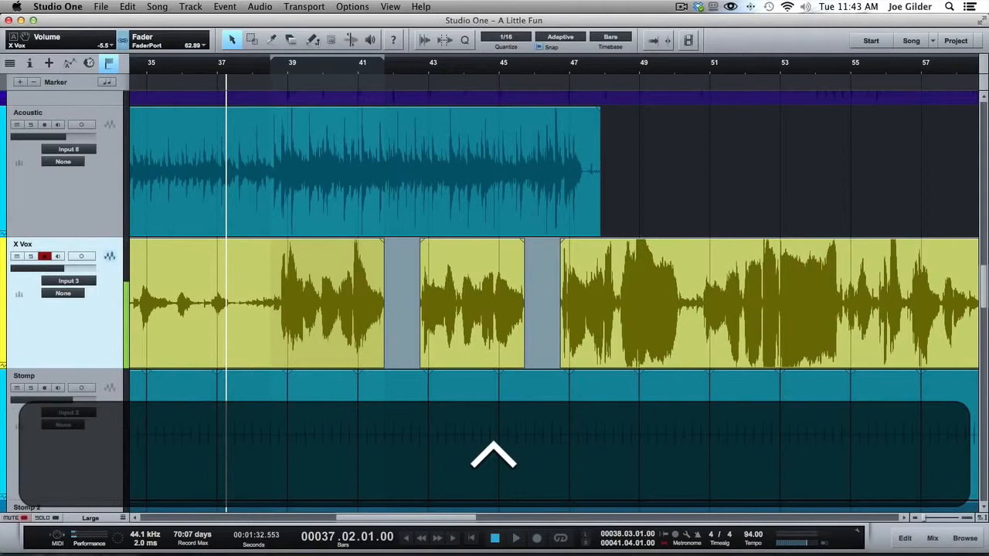
# Step: Extend the punch range around the vocal phrase so that it ends at bar 42
pyautogui.moveTo(272, 67); pyautogui.dragTo(272, 90)
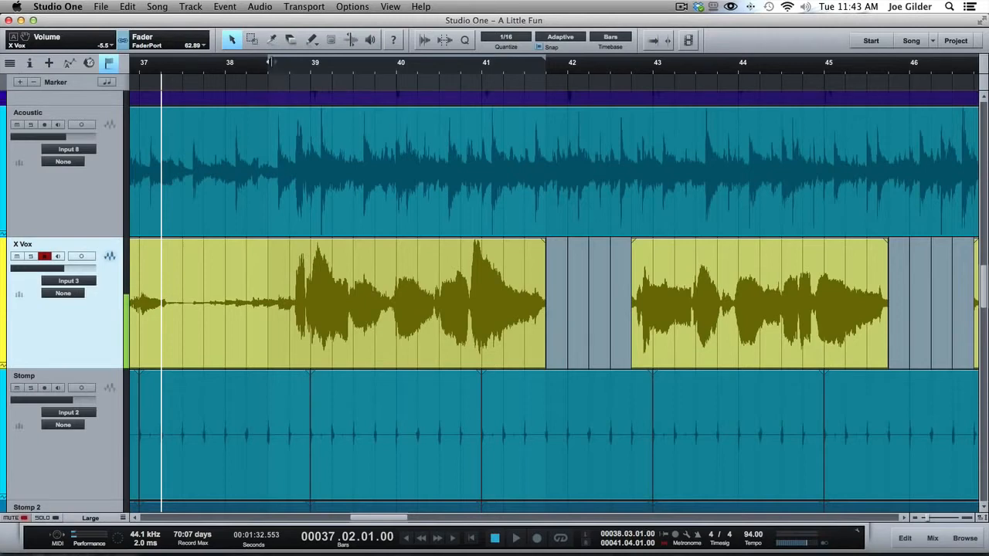
pyautogui.click(284, 75)
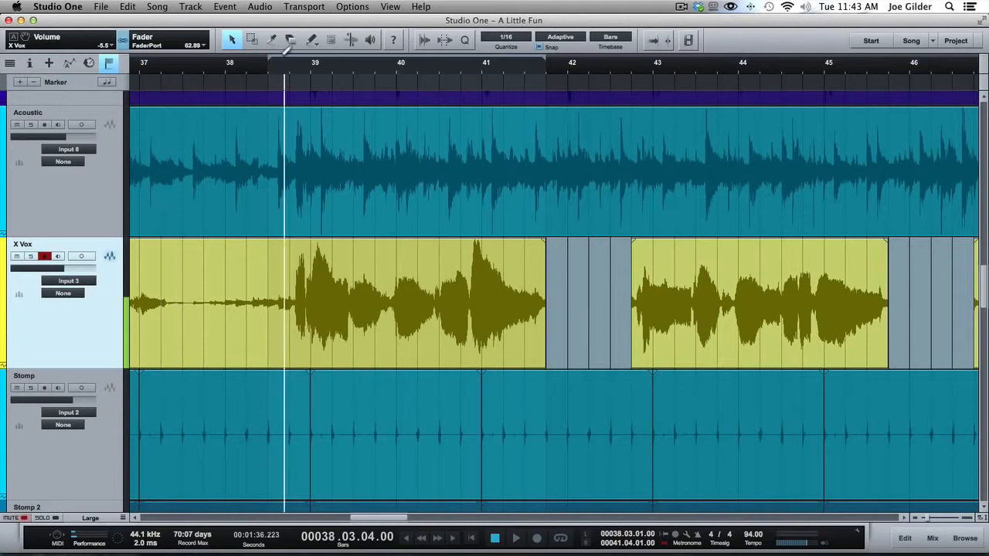
pyautogui.press('super')
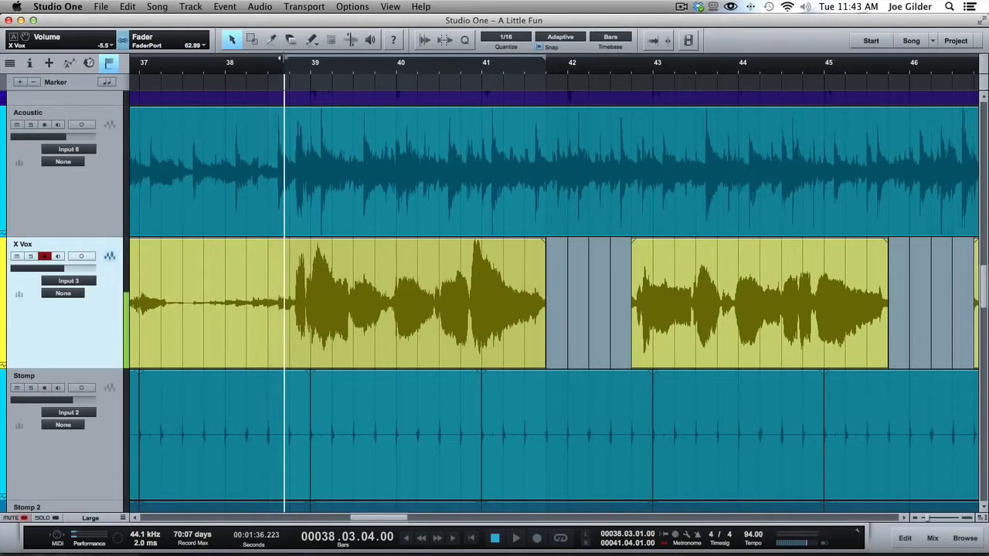
pyautogui.moveTo(270, 58); pyautogui.dragTo(265, 57)
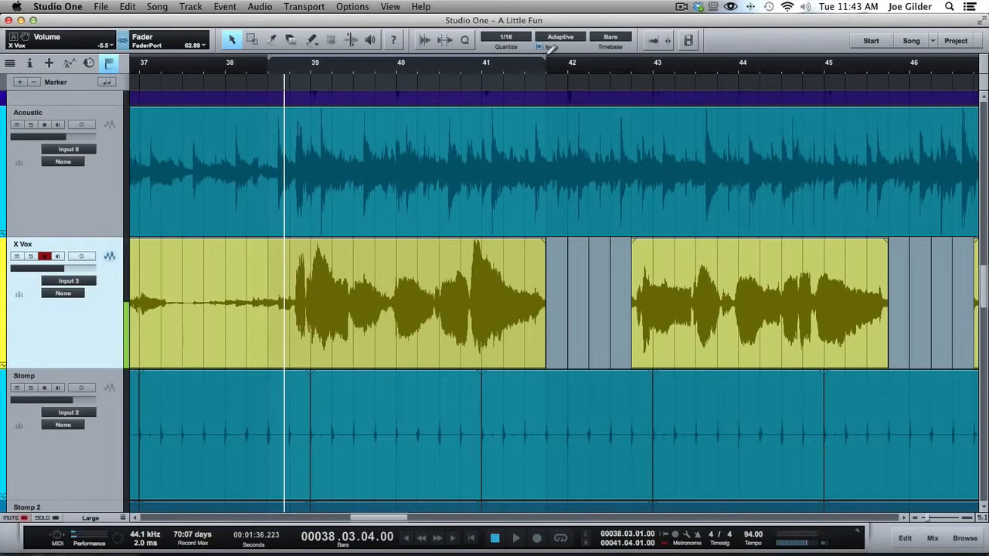
pyautogui.moveTo(543, 60); pyautogui.dragTo(572, 60)
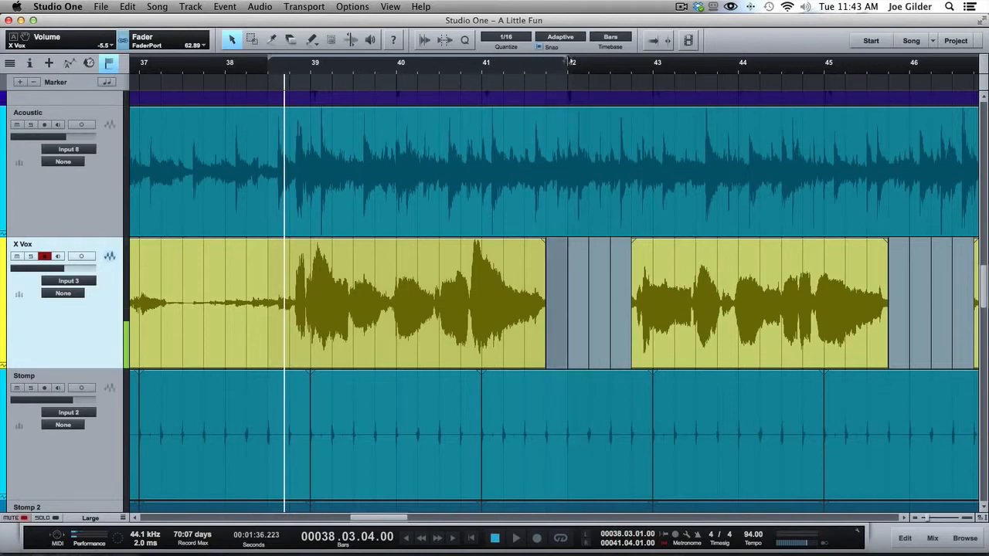
# Step: Record an auto-punched take on the X Vox track by playing from bar 35 through the punch range
pyautogui.hscroll(-3, 356, 130)
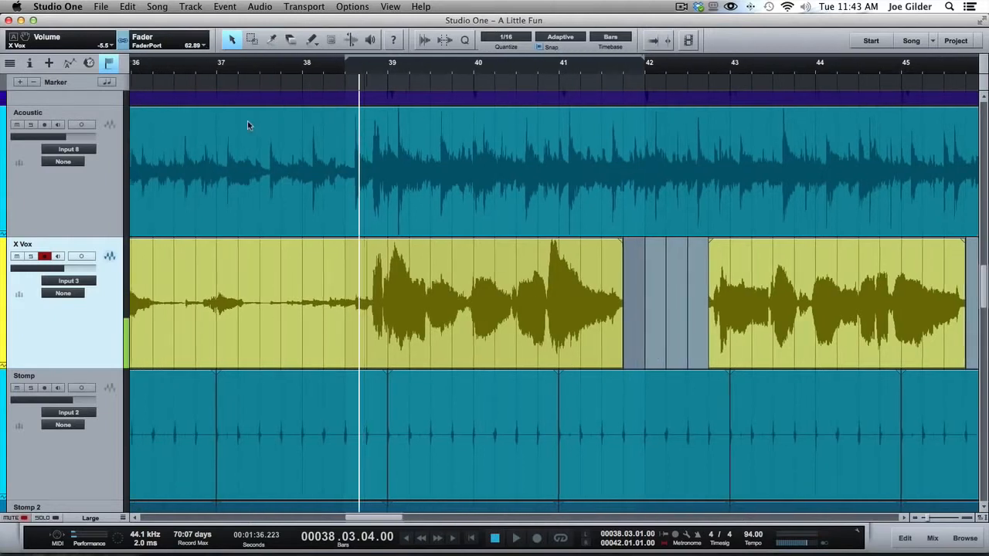
pyautogui.hscroll(-5, 248, 120)
pyautogui.click(279, 73)
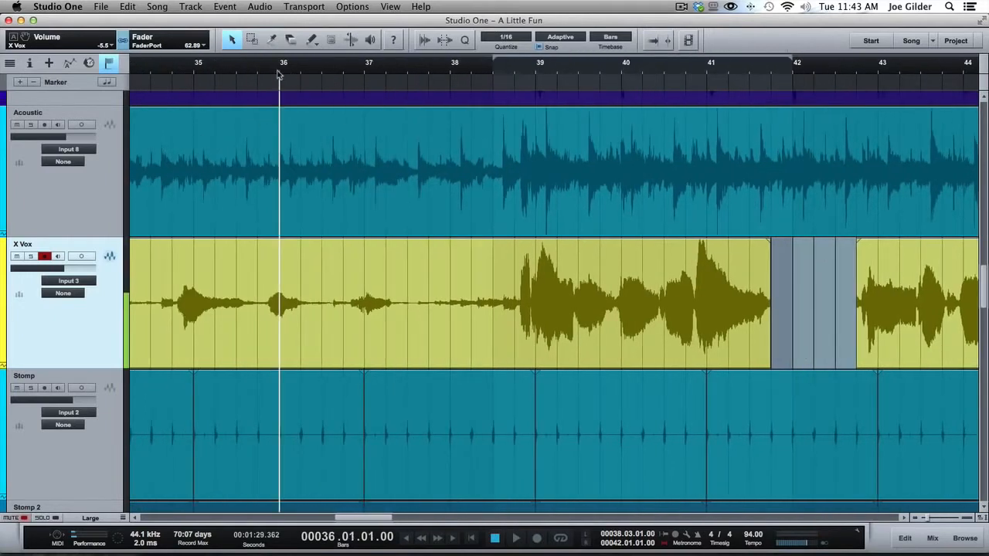
pyautogui.click(192, 67)
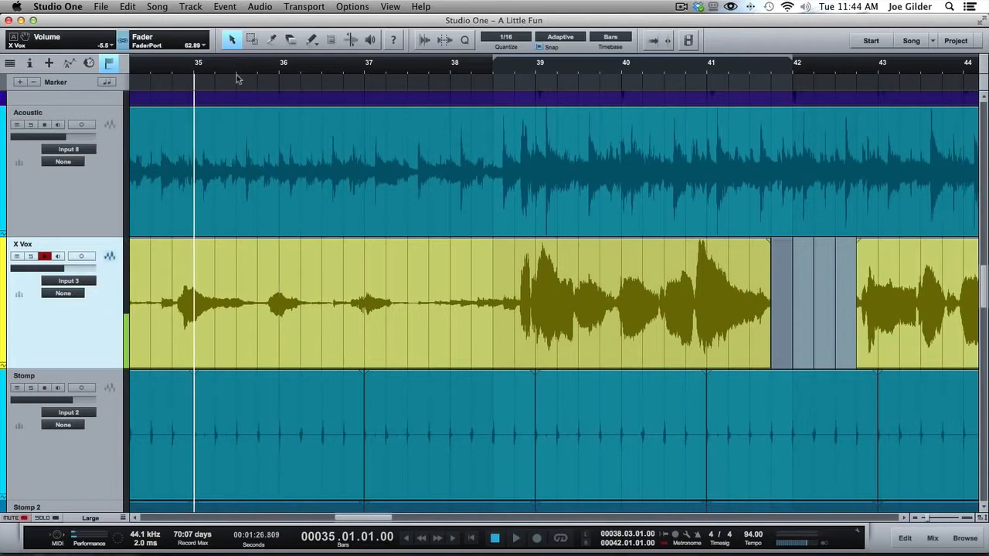
pyautogui.click(214, 95)
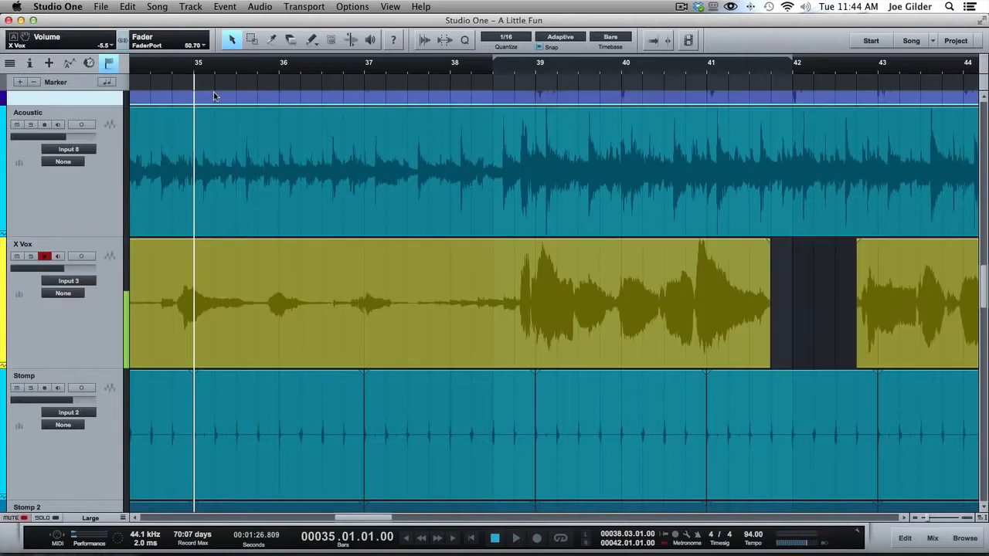
pyautogui.click(190, 260)
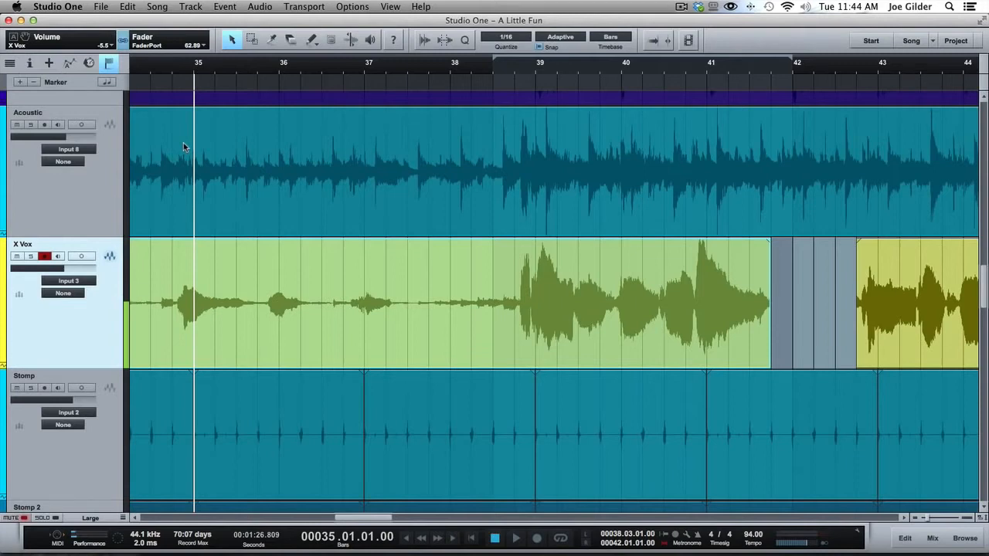
pyautogui.press('space')
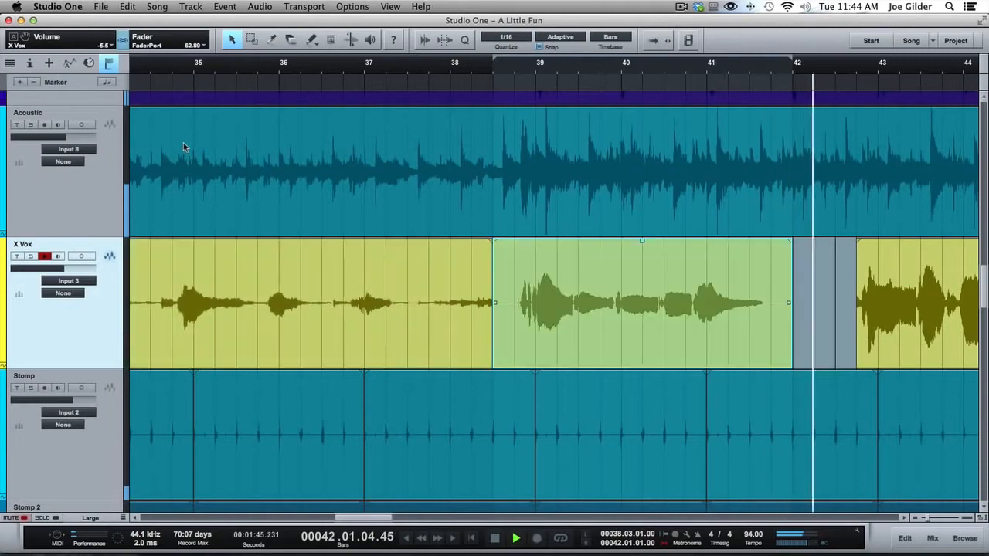
pyautogui.press('space')
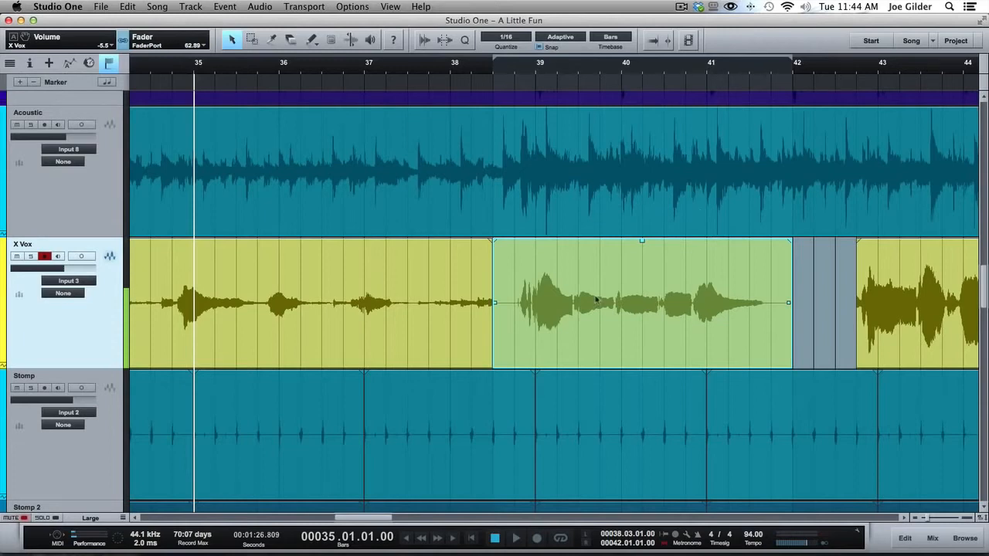
# Step: Audition the punched-in vocal take from 38.04.02, first with X Vox soloed and with the full mix after that
pyautogui.click(468, 72)
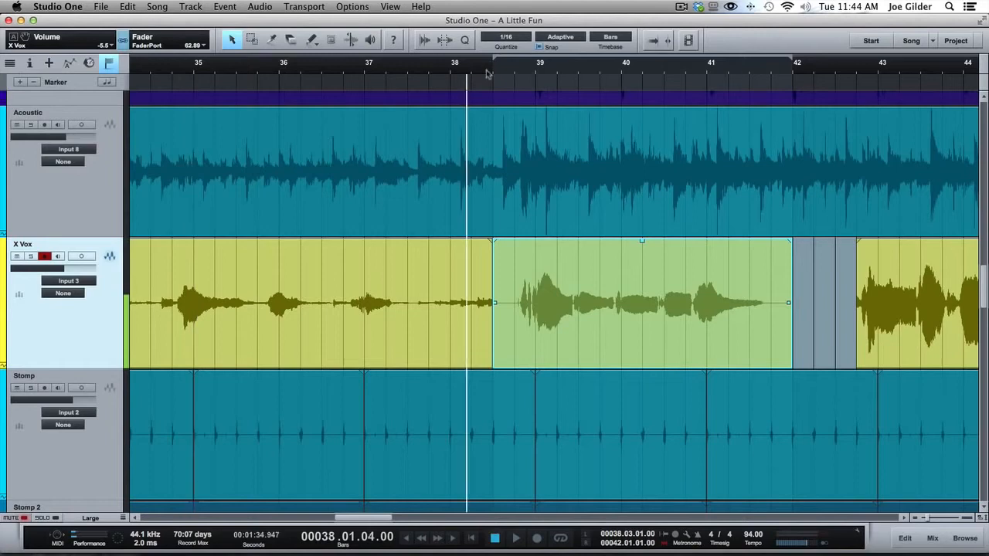
pyautogui.click(520, 74)
pyautogui.press('s')
pyautogui.press('space')
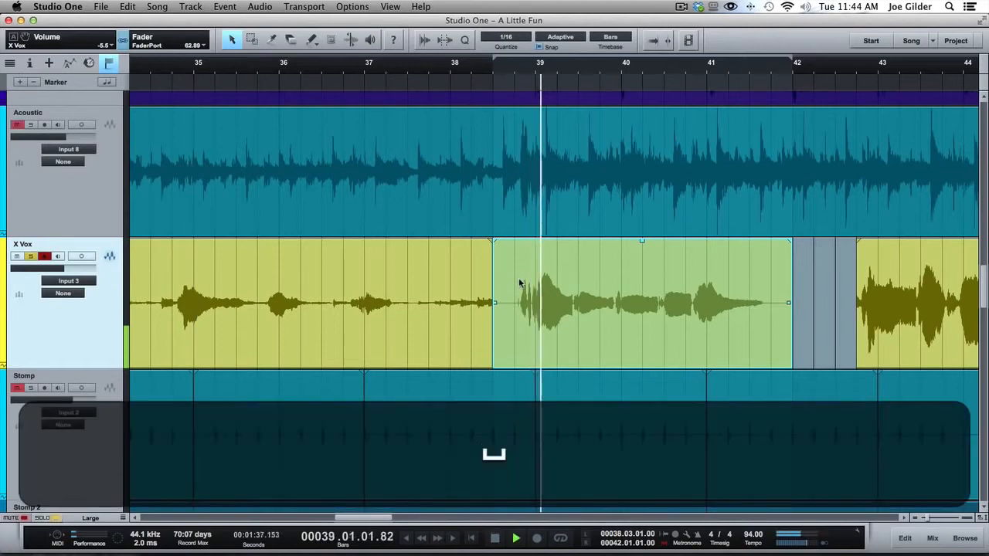
pyautogui.press('s')
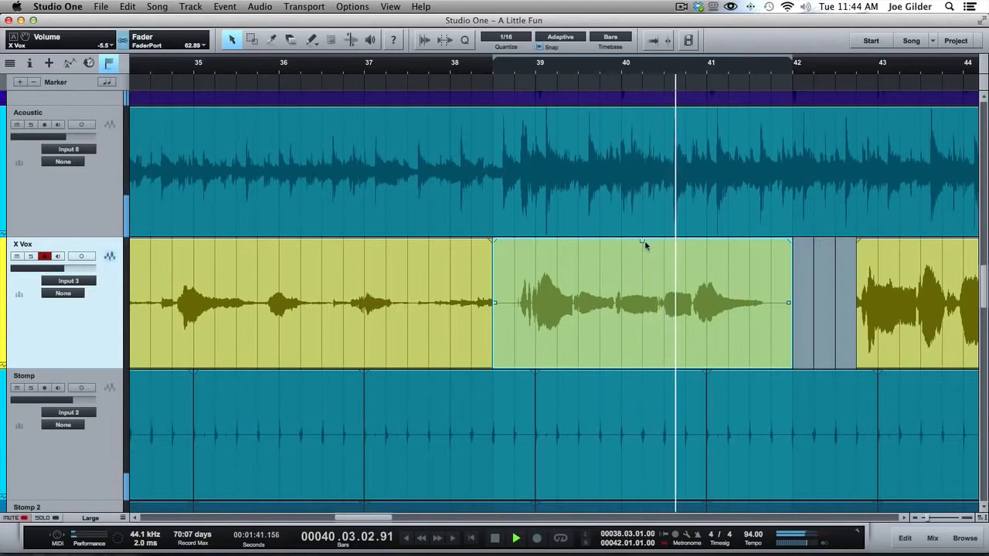
# Step: Raise the punched-in vocal clip's volume slightly and replay it from 38.04.02
pyautogui.moveTo(644, 243); pyautogui.dragTo(645, 240)
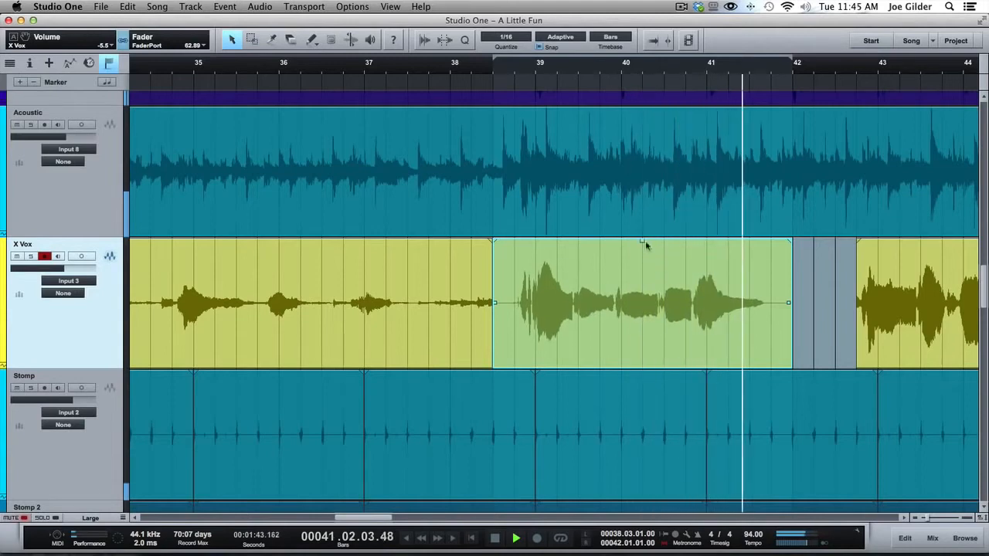
pyautogui.press('space')
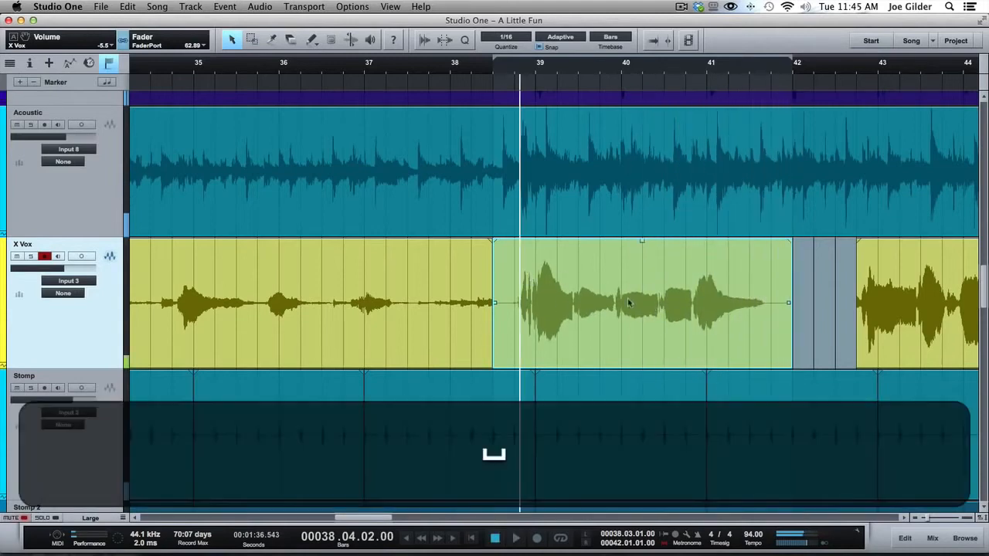
pyautogui.press('space')
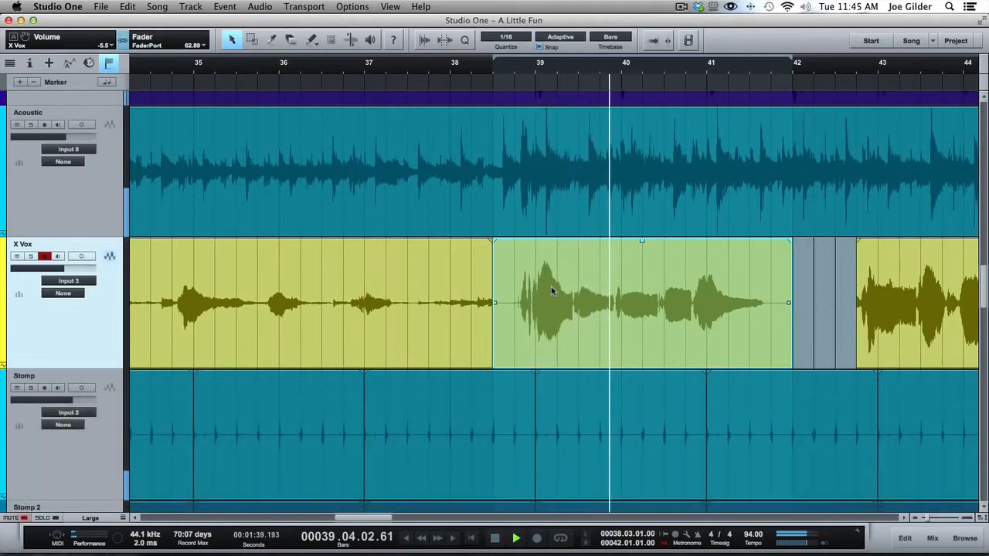
pyautogui.press('space')
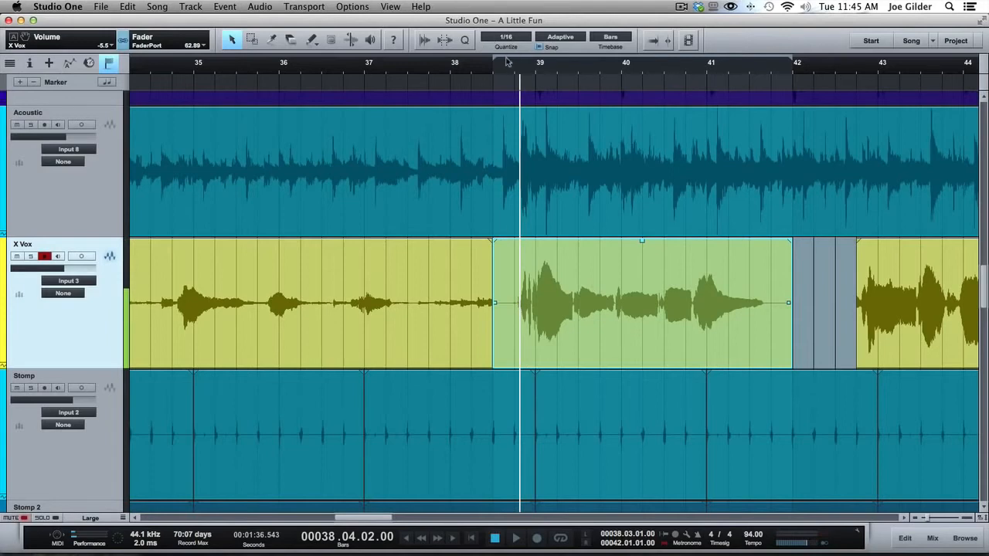
# Step: Toggle looping of the punch range on and off, leaving it off
pyautogui.press('/')
pyautogui.press('/')
pyautogui.press('/')
pyautogui.press('/')
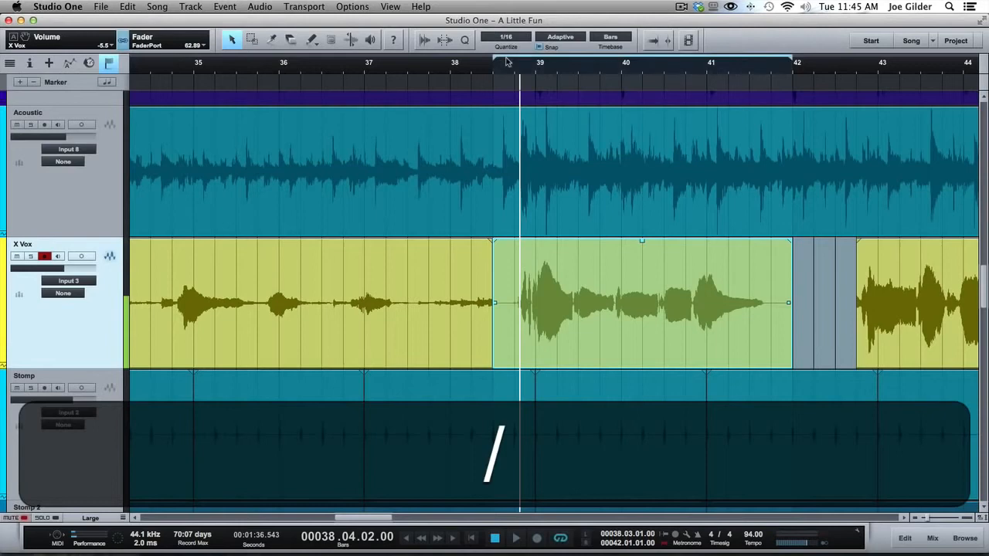
pyautogui.press('/')
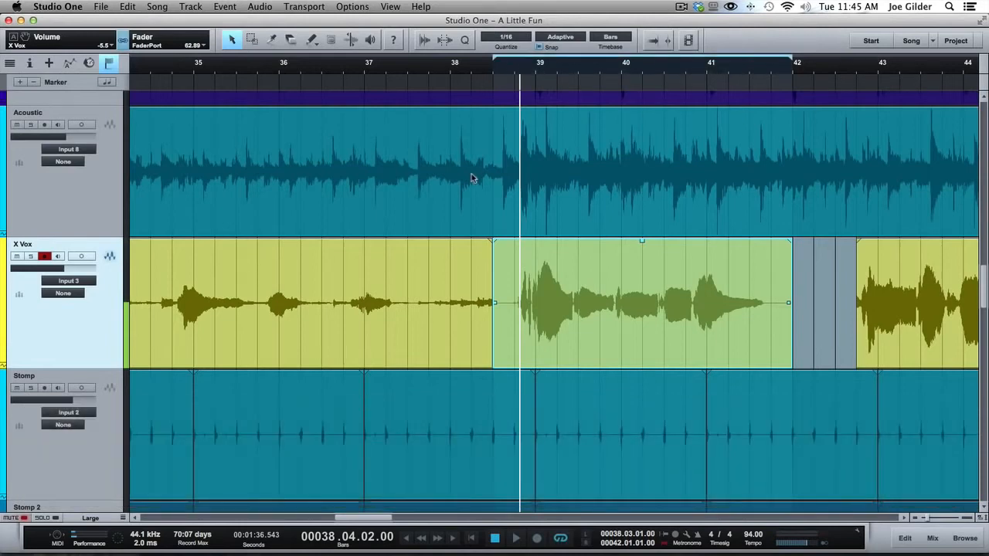
pyautogui.press('/')
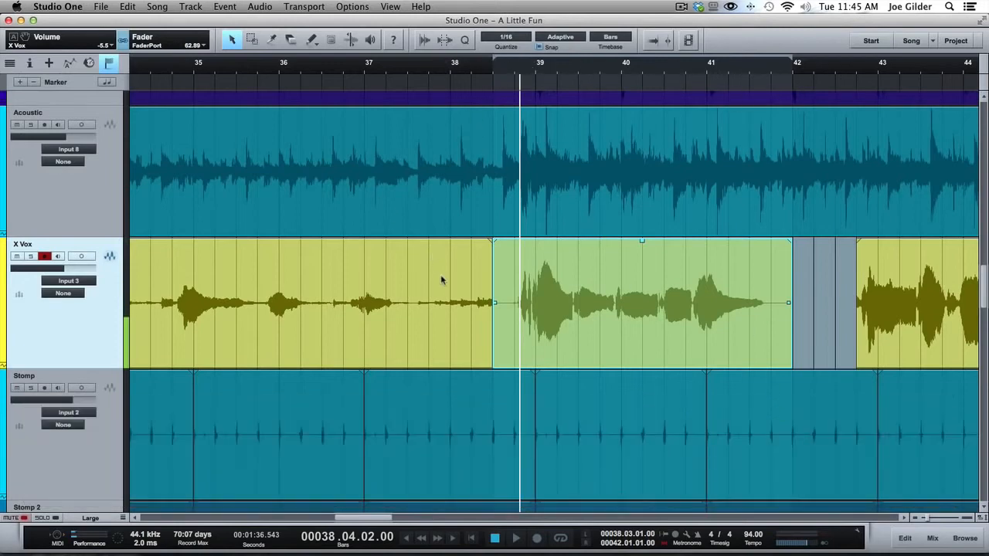
# Step: Check the pre-record audio input setting in the advanced audio options and close them without changes
pyautogui.press('super+comma')
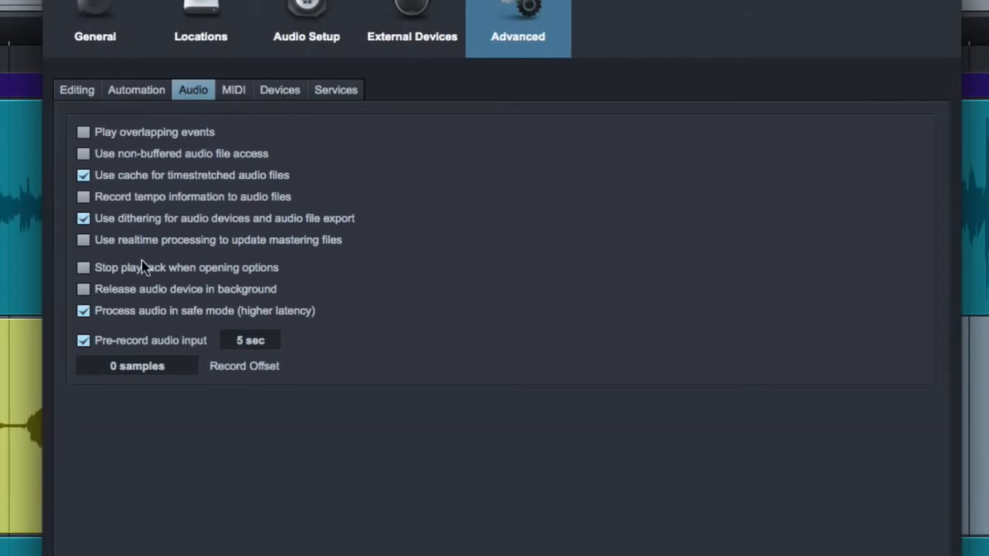
pyautogui.scroll(5, 122, 340)
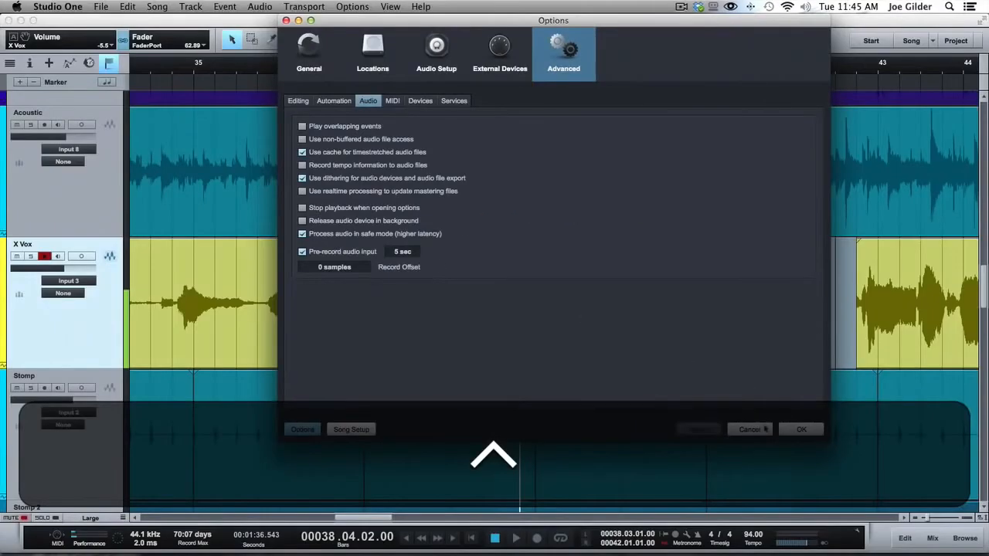
pyautogui.click(755, 430)
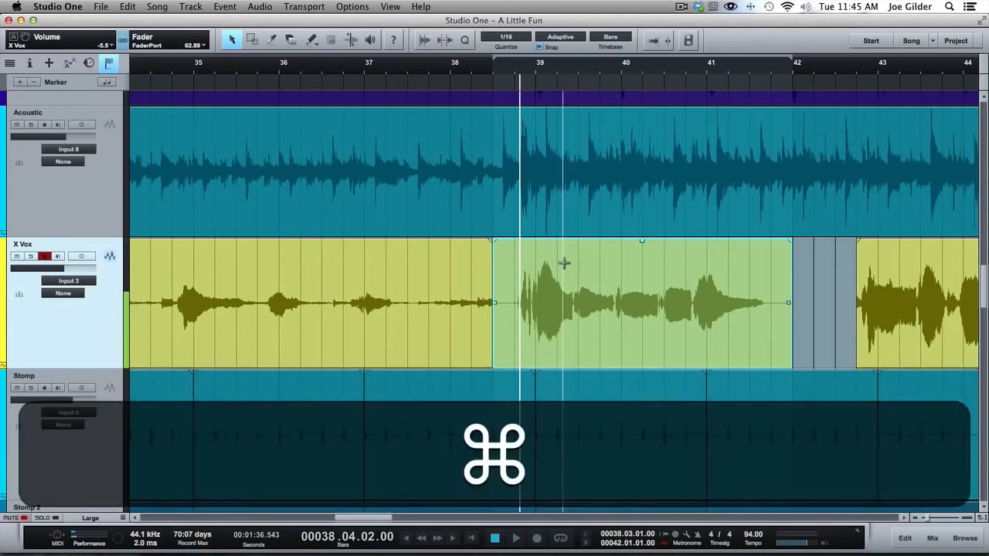
# Step: Undo the punched-in vocal take and redraw the punch range from 38.04.04 to 41.04.01
pyautogui.press('super+z')
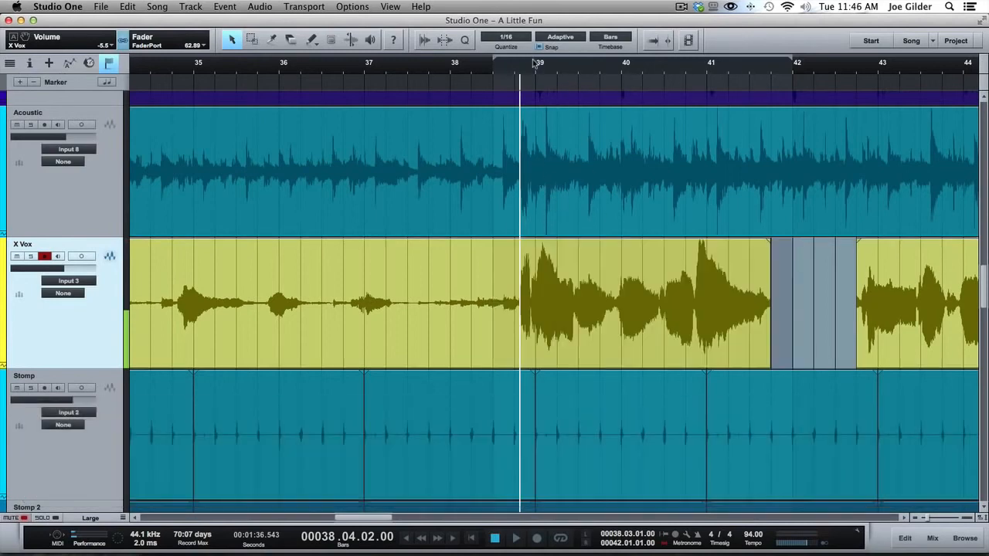
pyautogui.moveTo(533, 60); pyautogui.dragTo(772, 68)
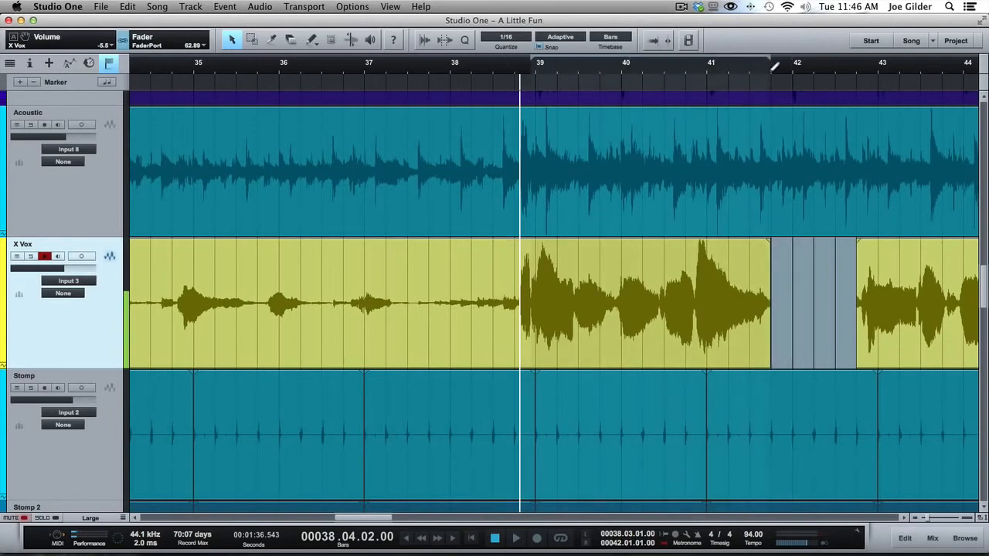
# Step: Record a new auto-punched take on the X Vox track, starting playback at 36.03.03
pyautogui.click(180, 66)
pyautogui.click(331, 66)
pyautogui.press('space')
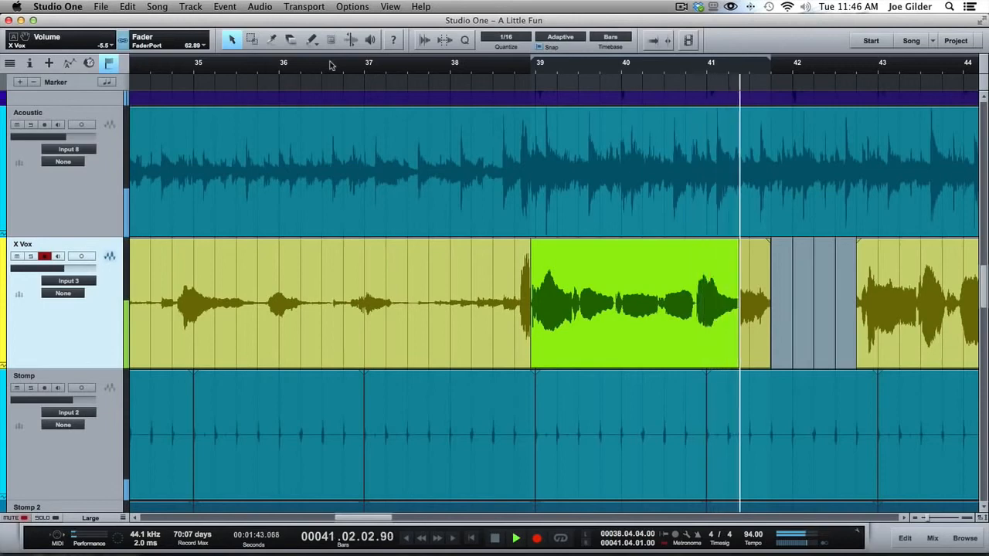
pyautogui.click(330, 64)
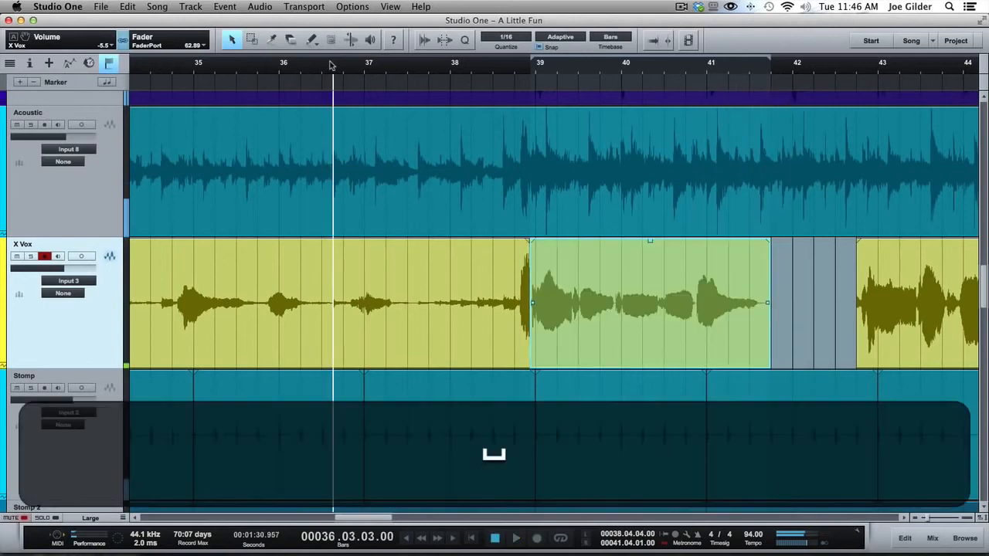
# Step: Examine the crossfade between the original vocal and the start of the punched-in take on the X Vox track
pyautogui.click(540, 76)
pyautogui.moveTo(538, 75); pyautogui.dragTo(540, 118)
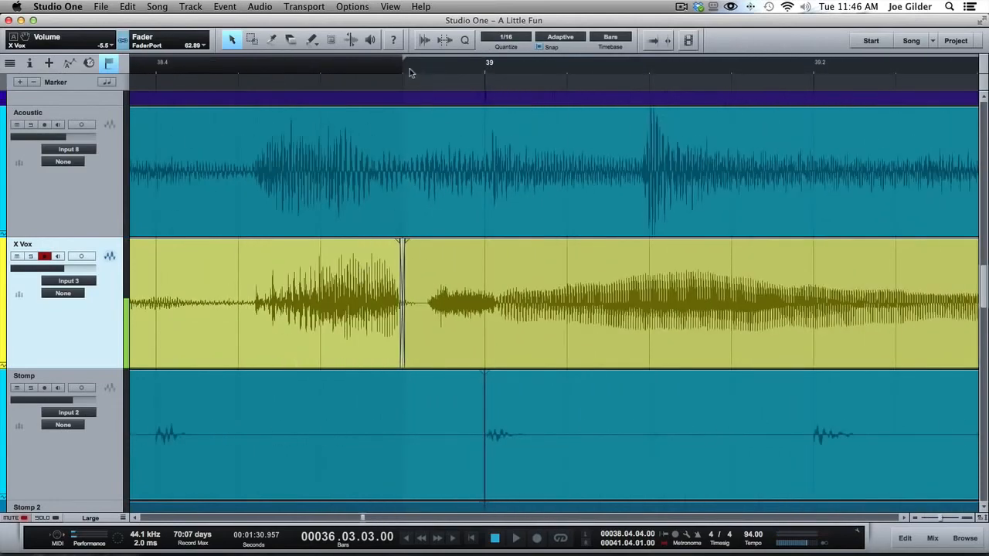
pyautogui.moveTo(410, 72)
pyautogui.mouseDown()
pyautogui.moveTo(414, 44)
pyautogui.moveTo(413, 90)
pyautogui.mouseUp()
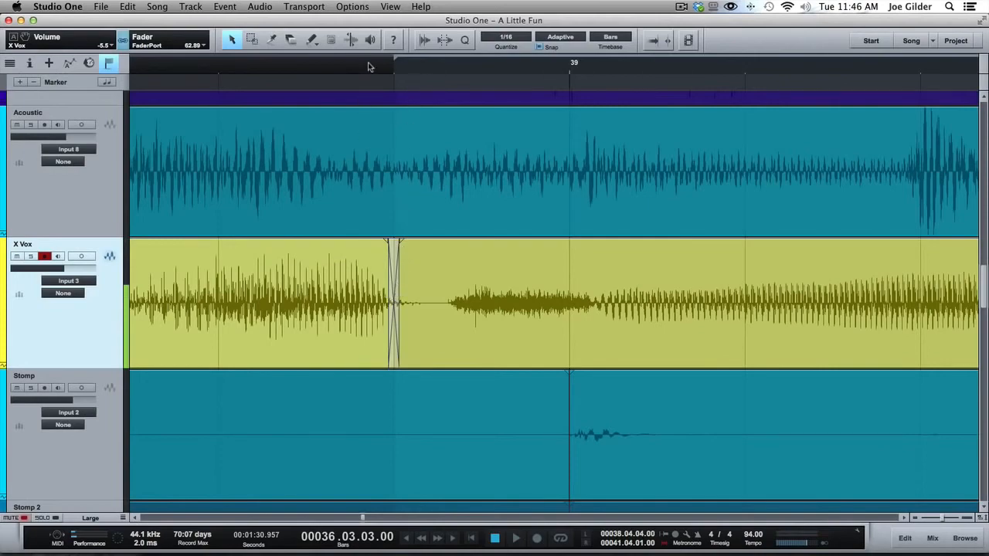
pyautogui.moveTo(369, 65); pyautogui.dragTo(368, 34)
pyautogui.press('super+comma')
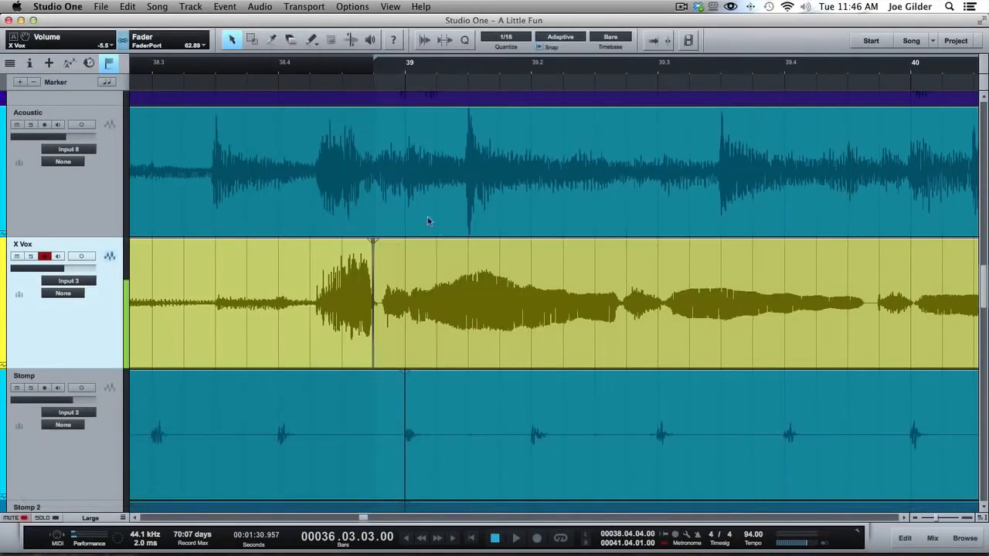
pyautogui.moveTo(290, 72); pyautogui.dragTo(292, 21)
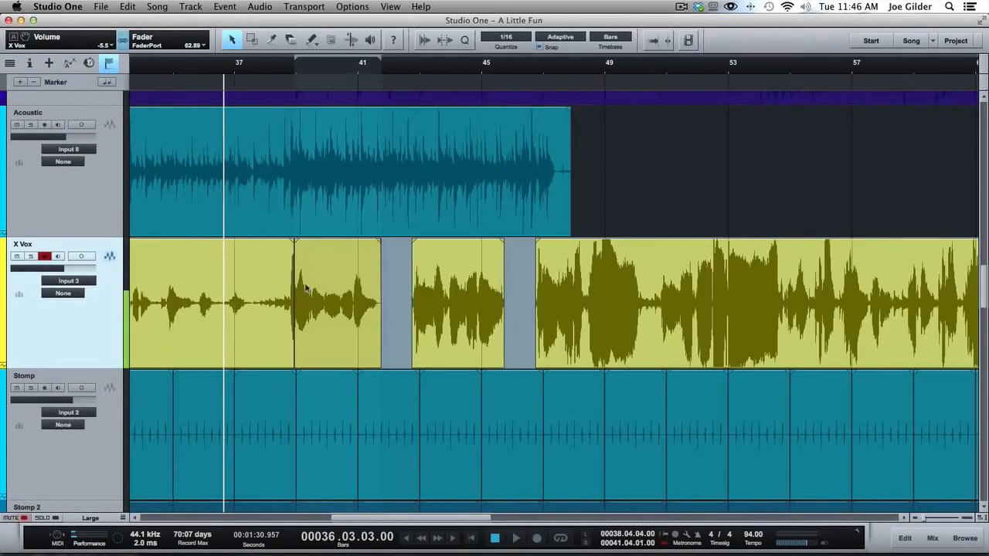
# Step: Move the crossfaded join before the punched-in X Vox take earlier, to just before 38.03.03, revealing more of the new recording's pre-recorded audio
pyautogui.moveTo(292, 68); pyautogui.dragTo(308, 176)
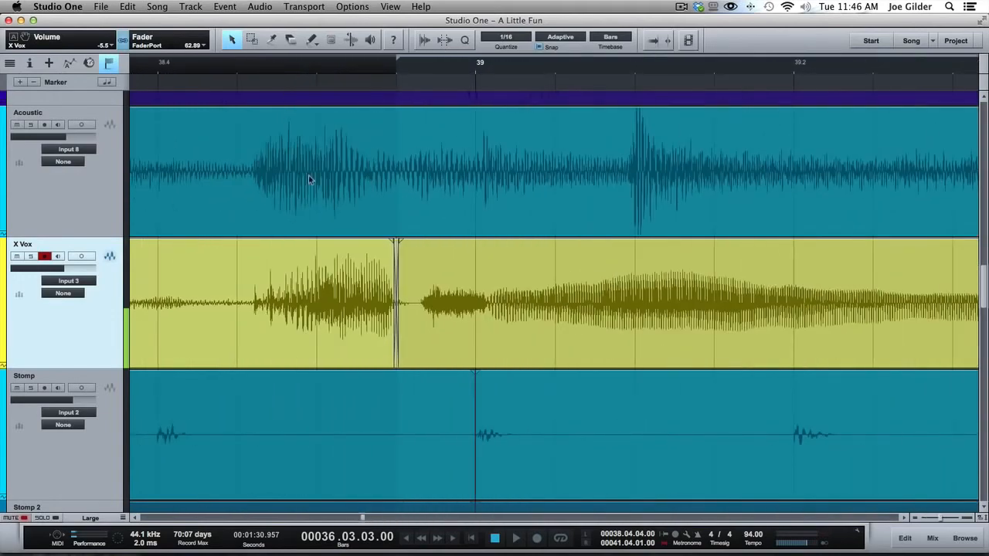
pyautogui.moveTo(396, 265)
pyautogui.mouseDown()
pyautogui.moveTo(174, 259)
pyautogui.moveTo(396, 284)
pyautogui.moveTo(139, 287)
pyautogui.moveTo(158, 286)
pyautogui.mouseUp()
pyautogui.hscroll(-5, 214, 316)
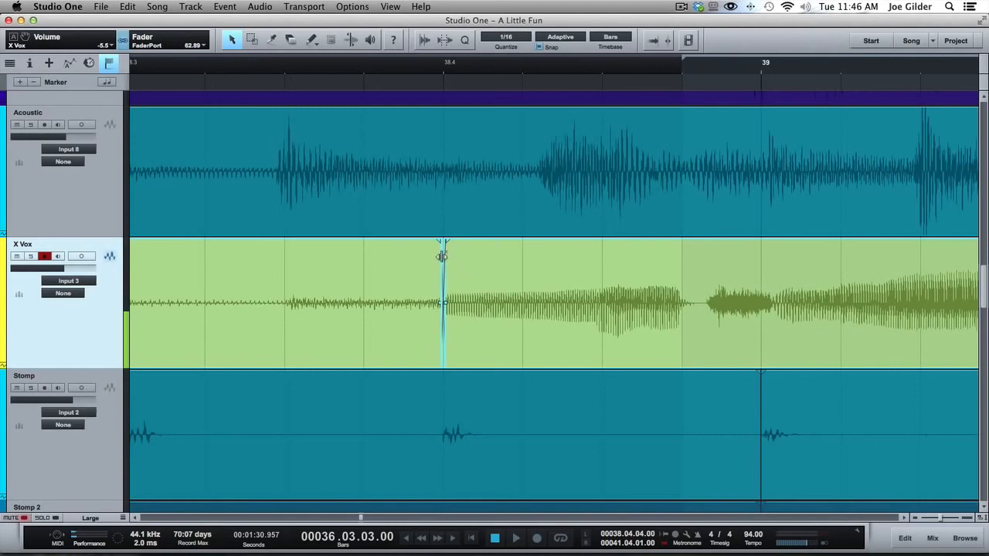
pyautogui.moveTo(441, 257)
pyautogui.mouseDown()
pyautogui.moveTo(238, 265)
pyautogui.moveTo(278, 270)
pyautogui.moveTo(266, 268)
pyautogui.mouseUp()
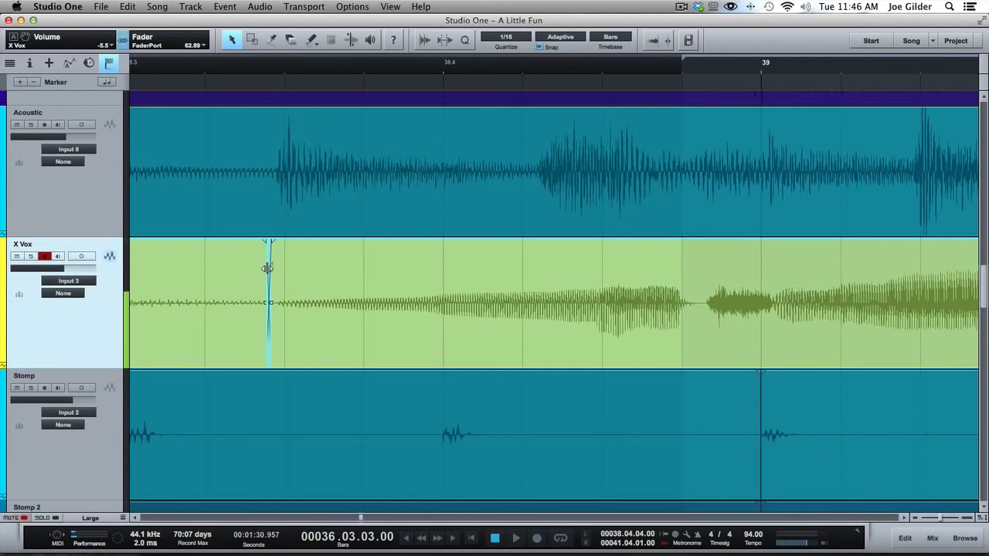
# Step: Play back the moved X Vox join from 38.03.02.61 to check the transition, and stop playback after the punched-in phrase
pyautogui.click(251, 65)
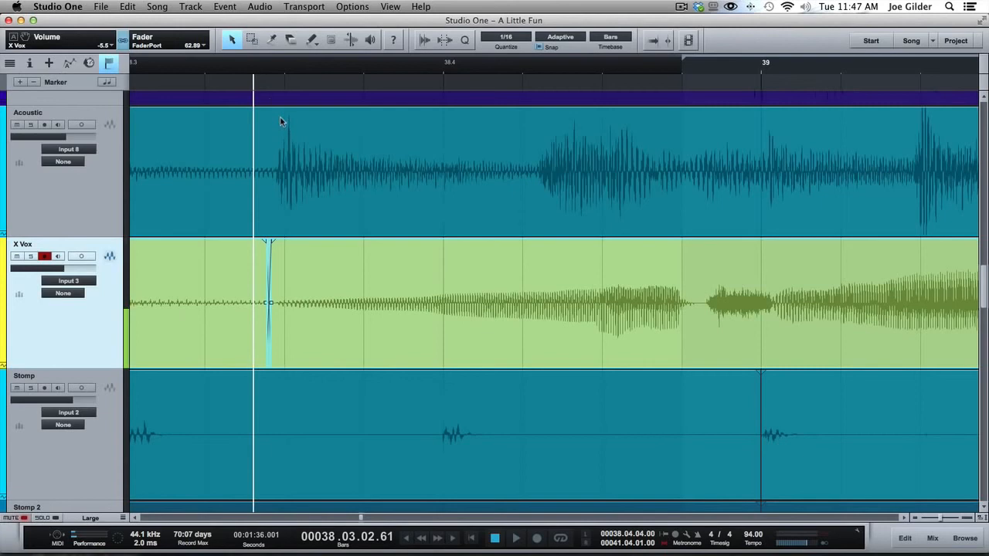
pyautogui.press('space')
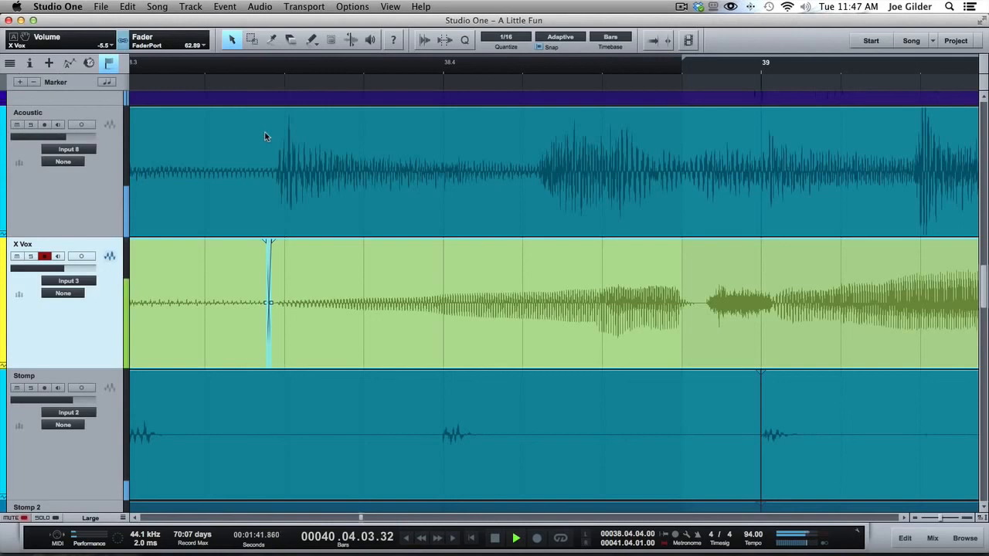
pyautogui.press('space')
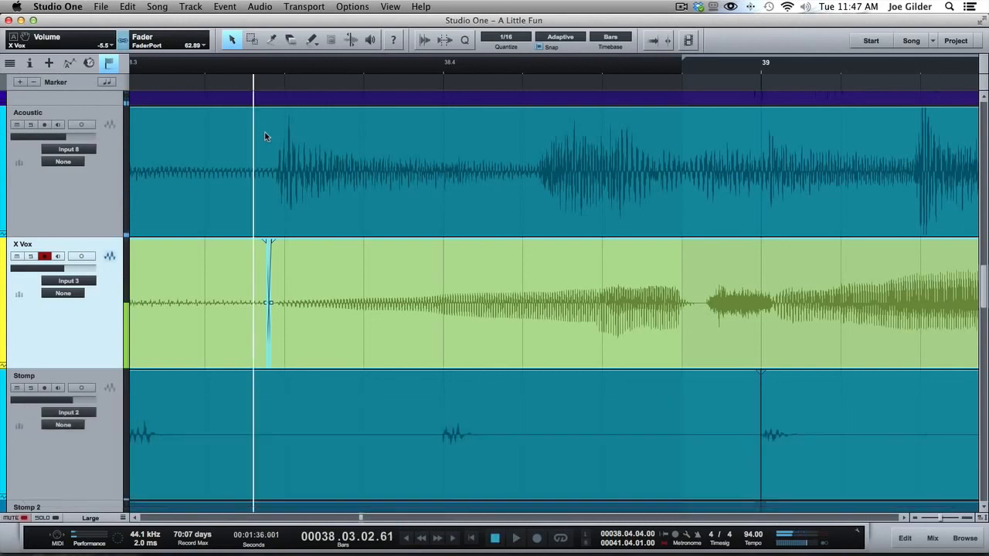